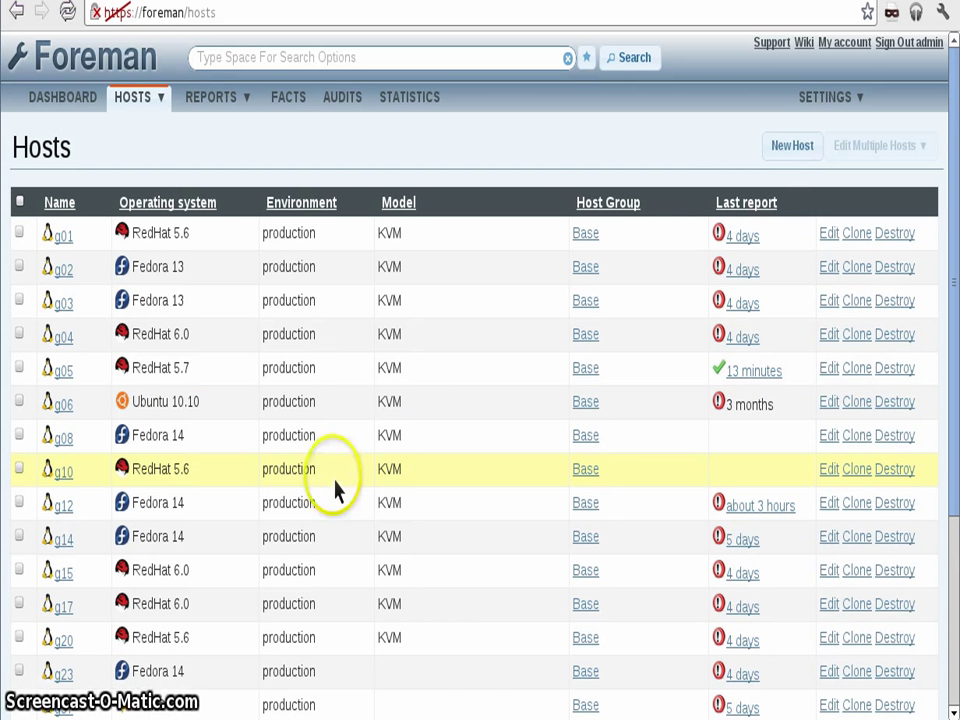
Create a new host named ahost123 in the Base host group and submit it with the group's default settings.
click(780, 168)
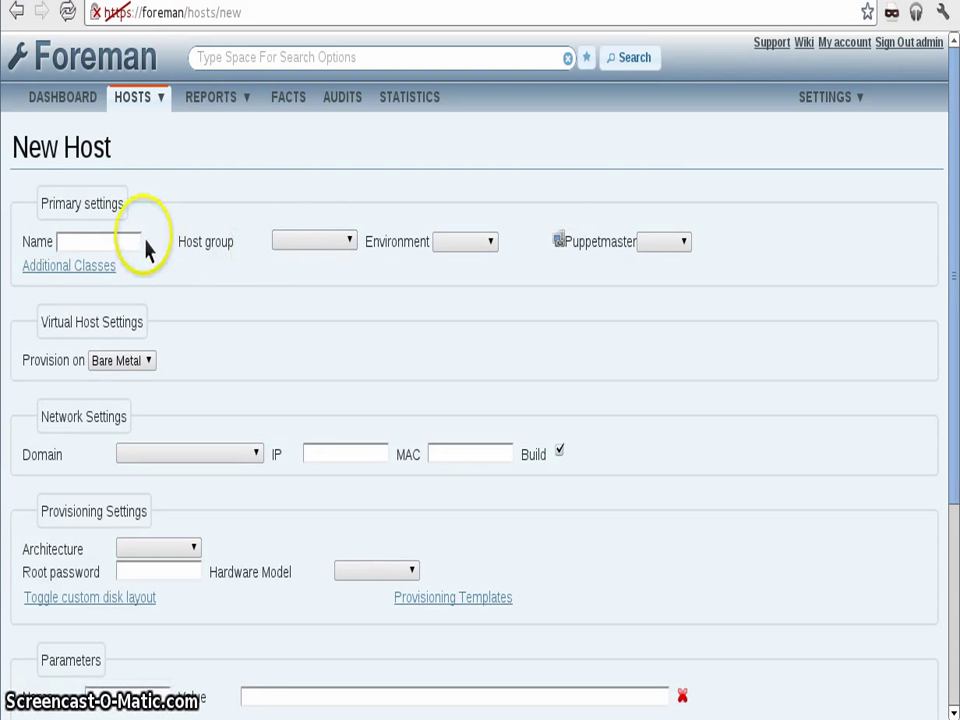
click(134, 249)
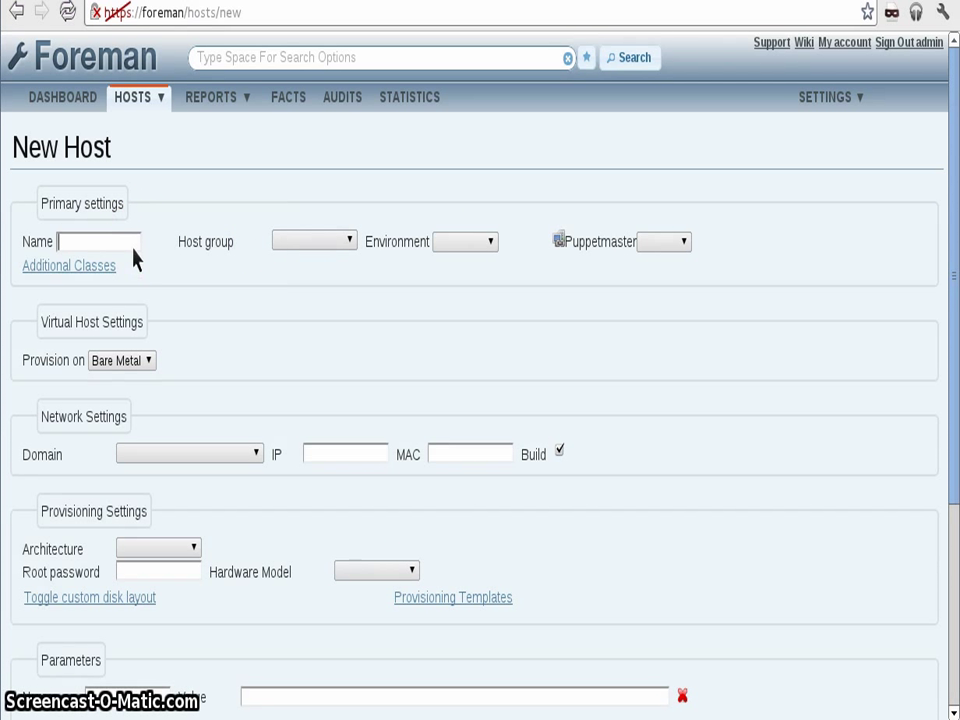
text(ahost123)
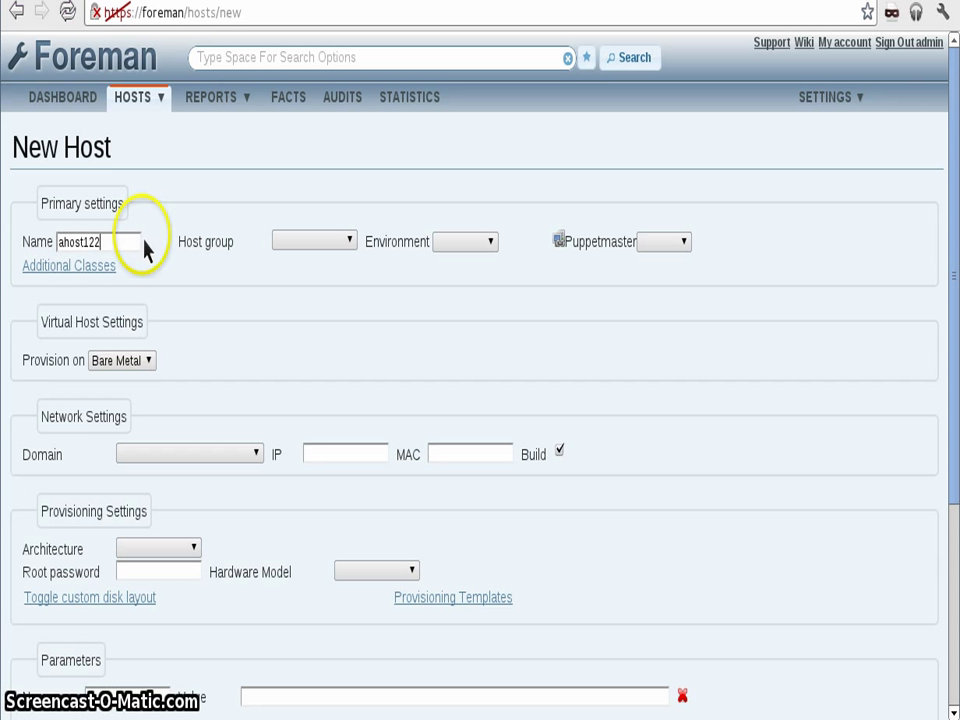
click(297, 250)
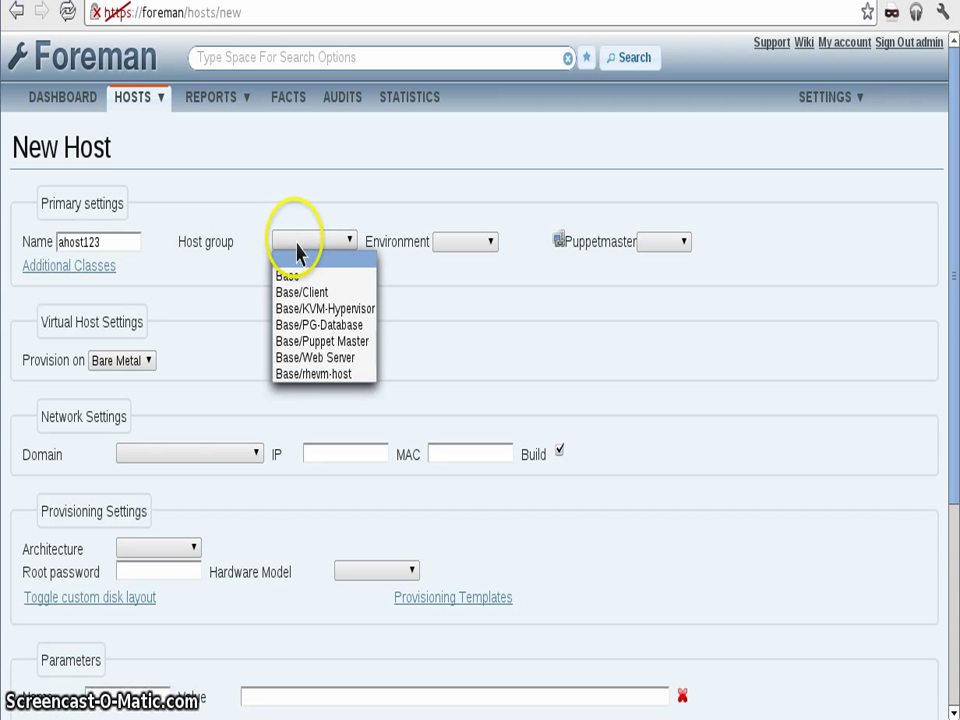
click(305, 277)
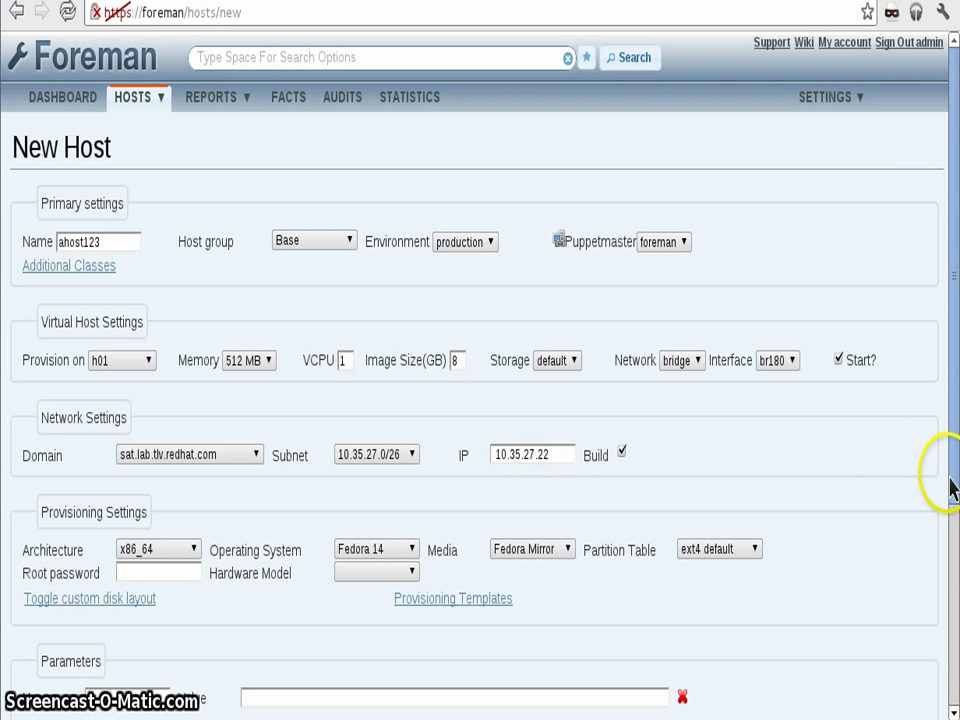
drag(955, 484, 954, 681)
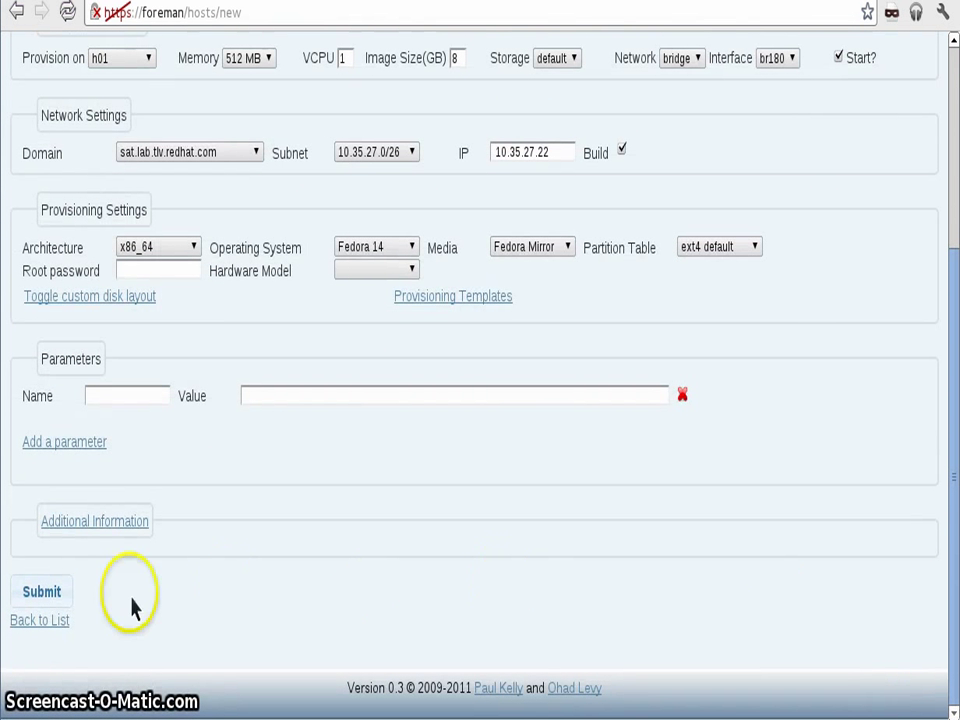
click(55, 592)
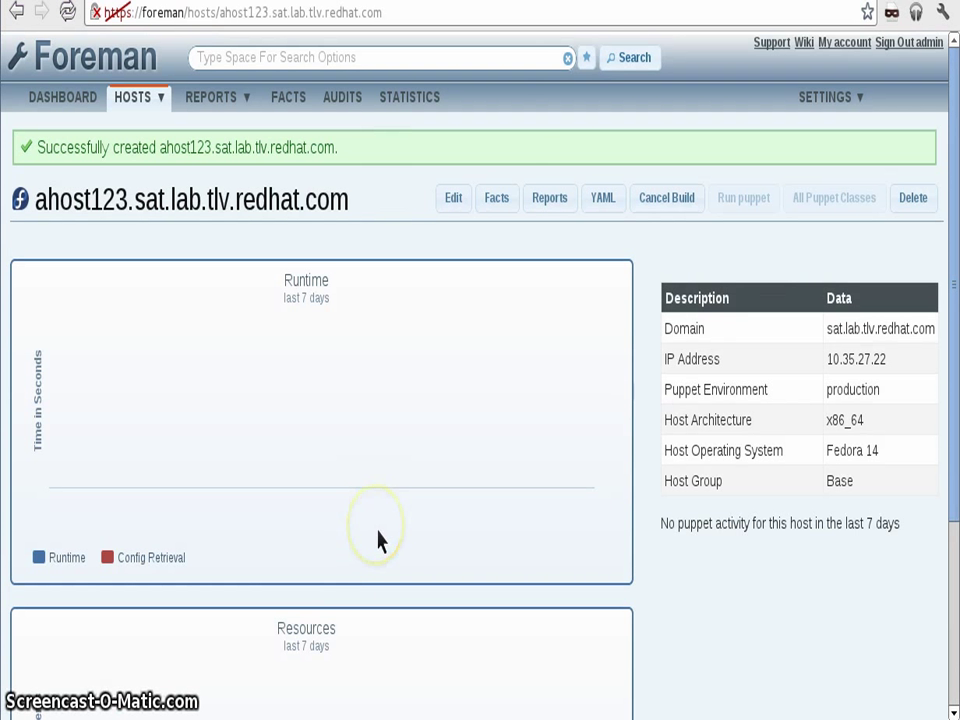
Switch to Virtual Machine Manager and open the graphical console of the ahost123 virtual machine to watch its installation.
key(alt+Tab)
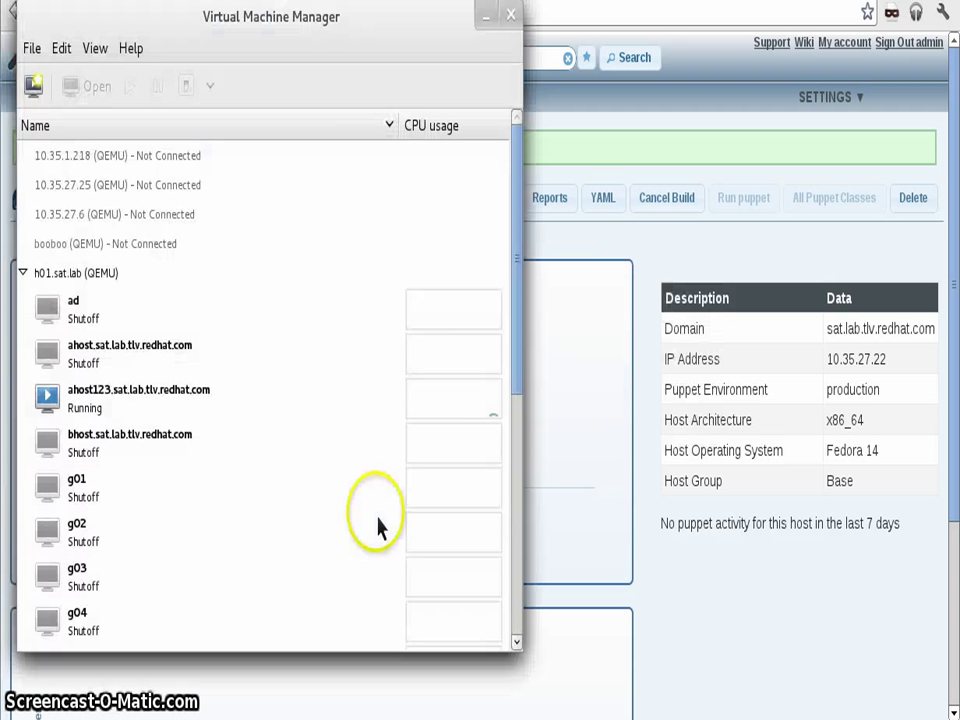
click(197, 416)
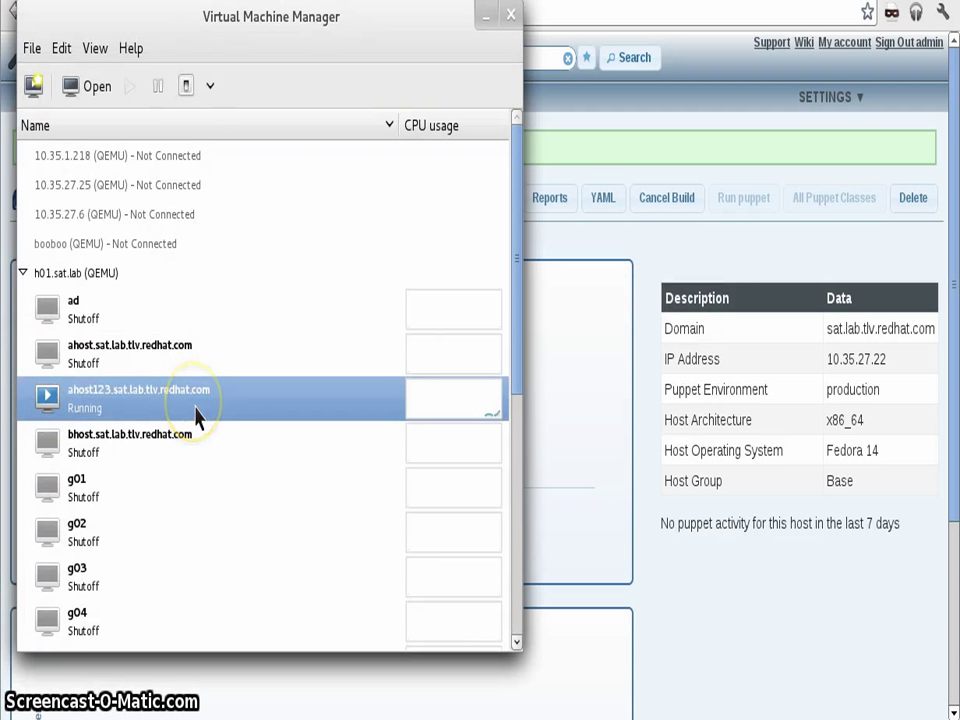
double_click(197, 416)
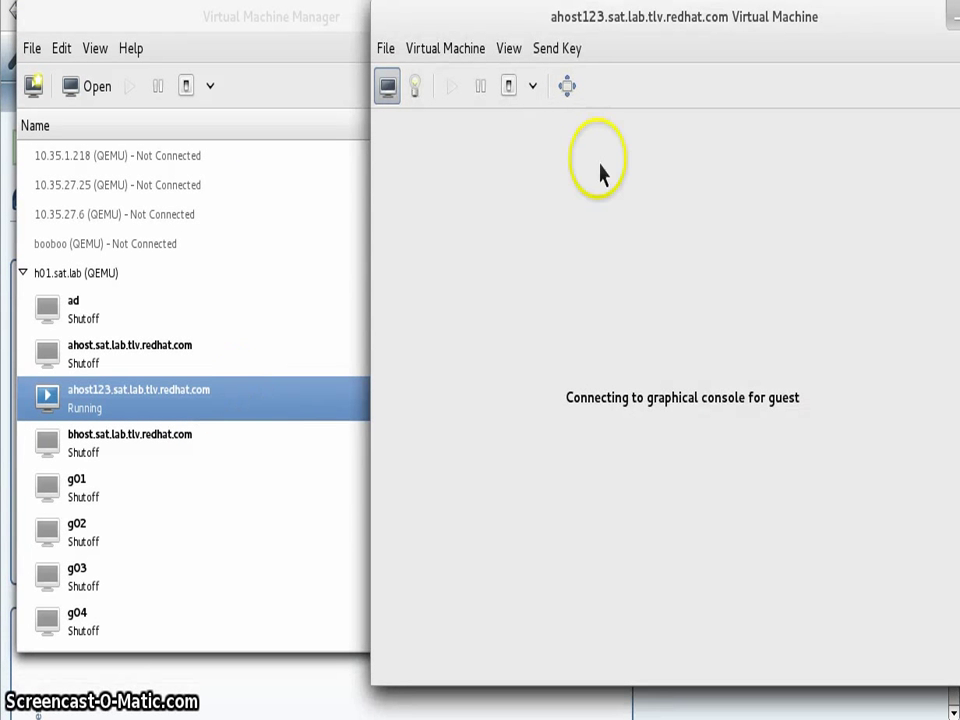
drag(746, 28, 700, 32)
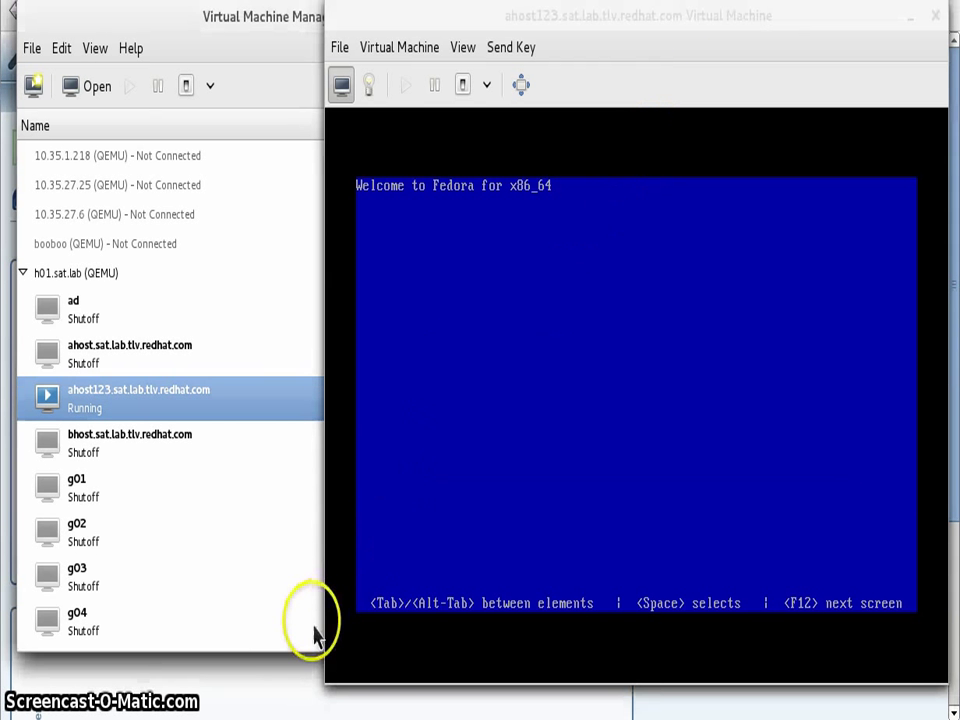
Return to Foreman, start another new host from the hosts list and assign it the Base host group.
click(276, 679)
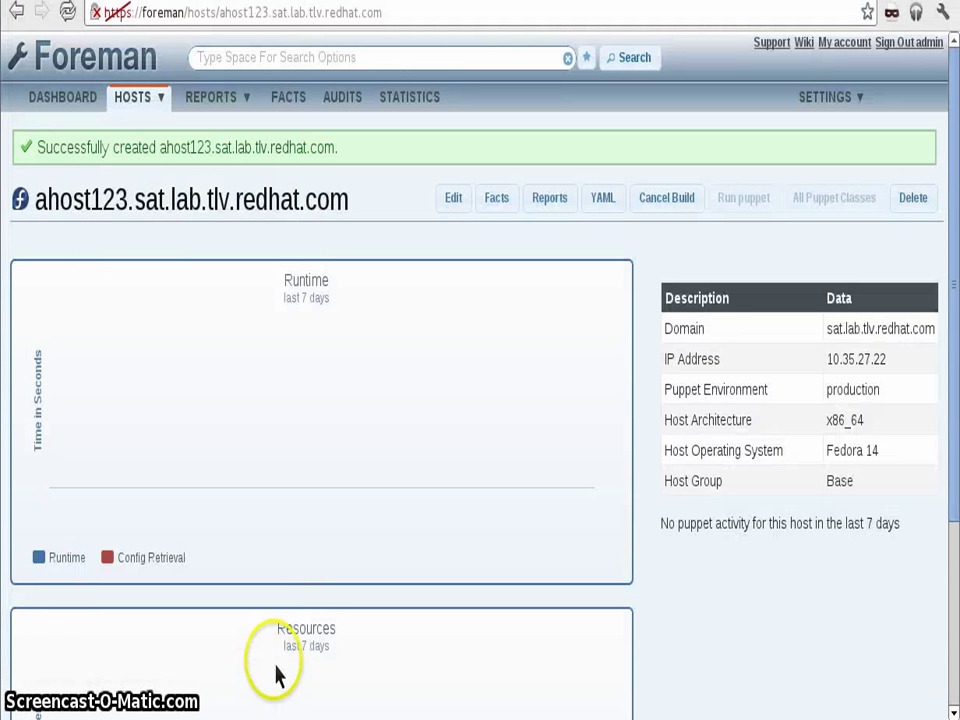
click(150, 100)
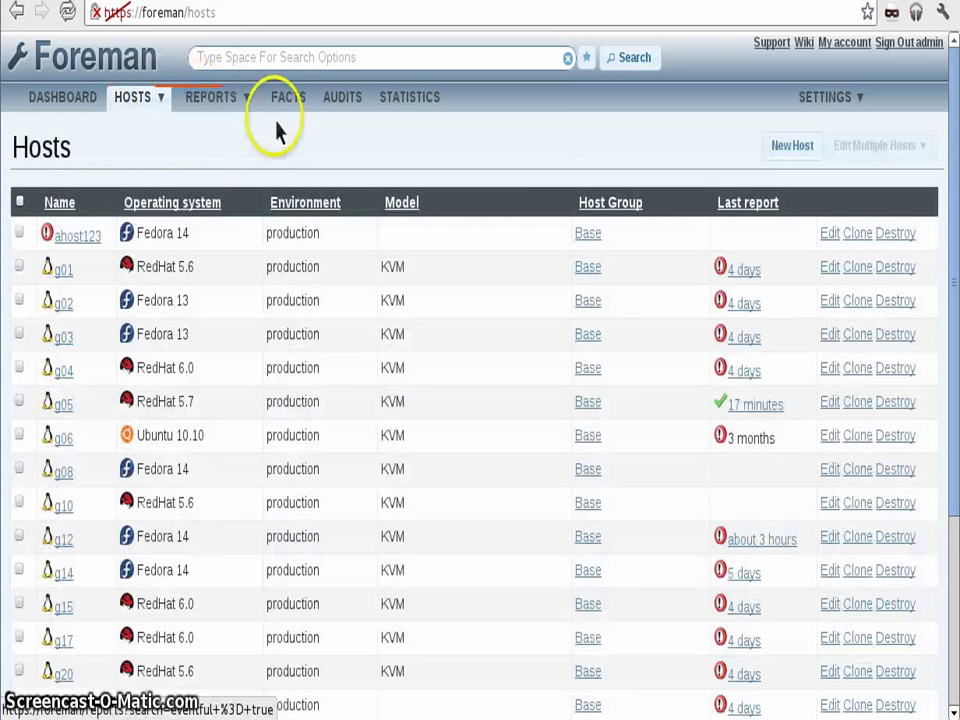
click(779, 160)
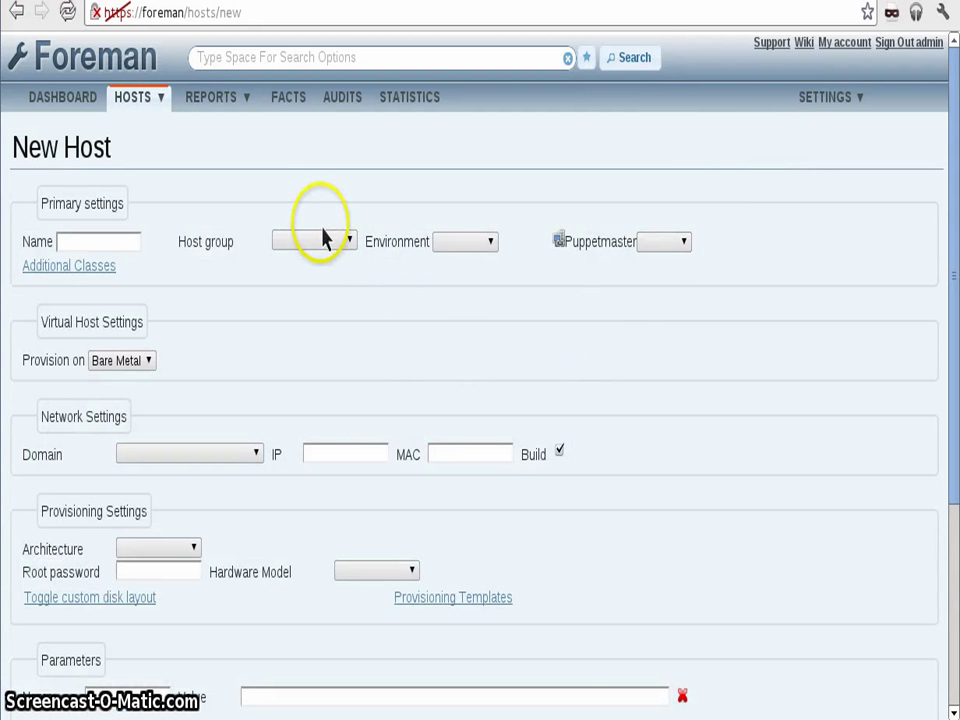
click(322, 250)
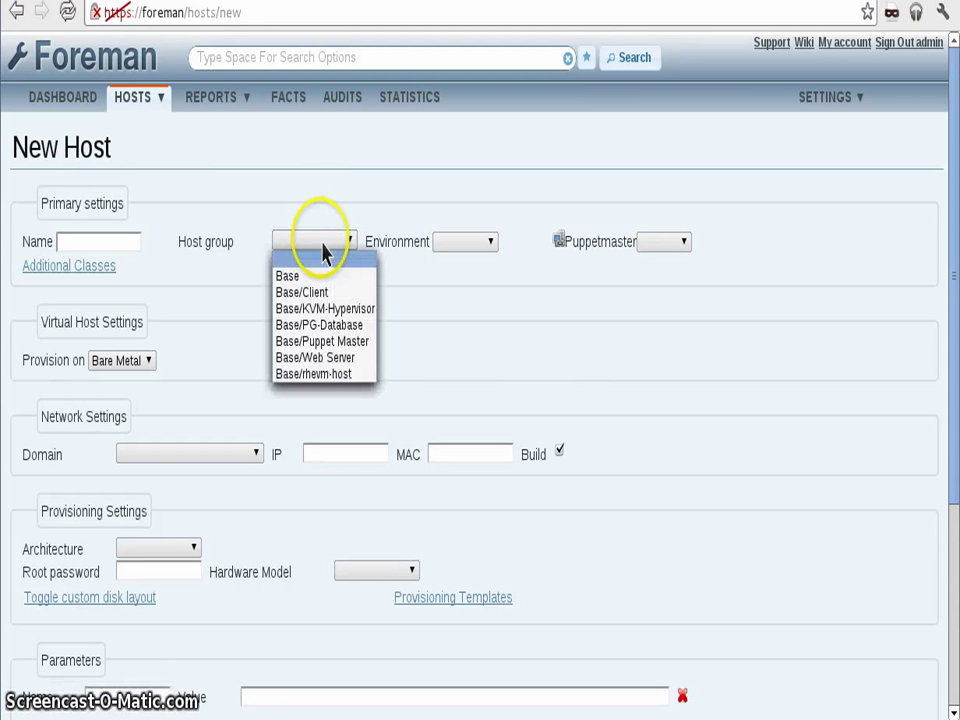
click(201, 222)
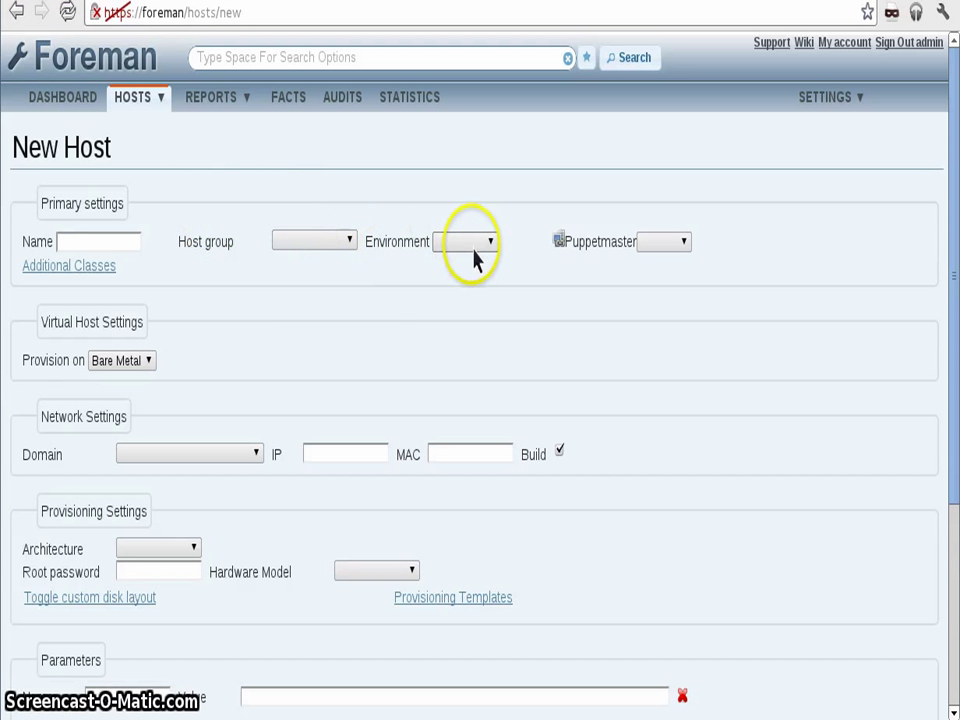
click(328, 244)
click(322, 277)
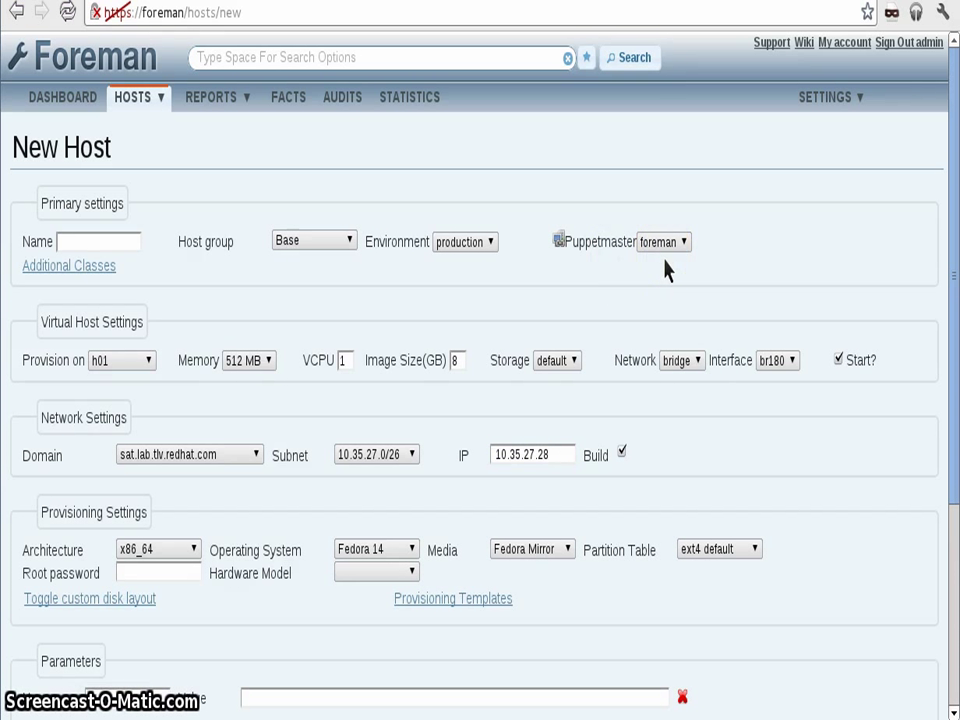
Try adding the apache2::passenger class to the new host's included classes, and remove it again.
click(99, 267)
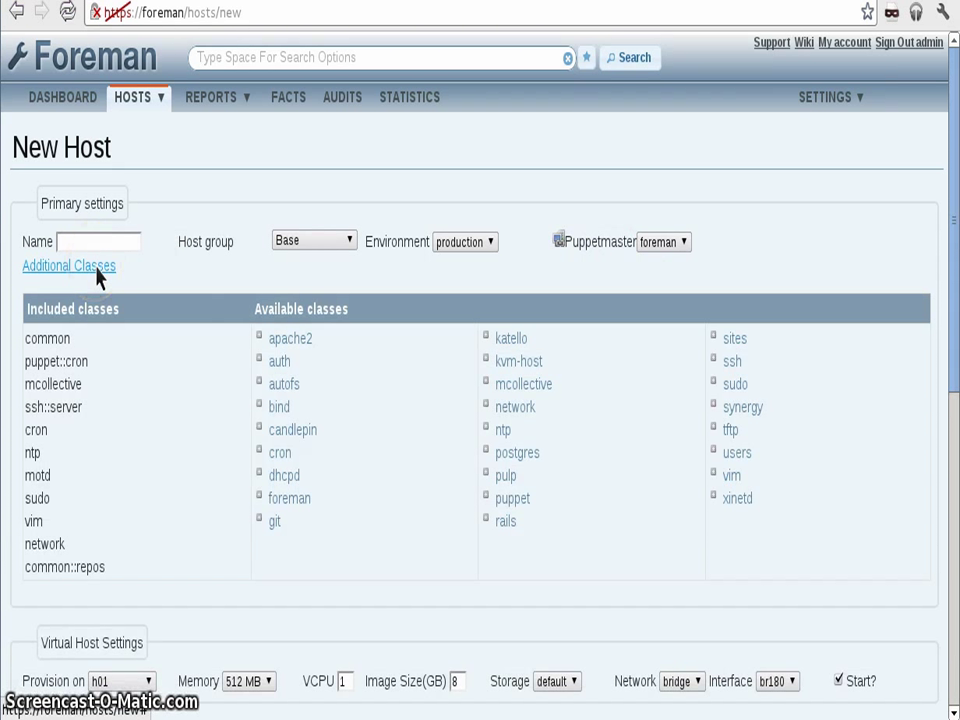
click(258, 337)
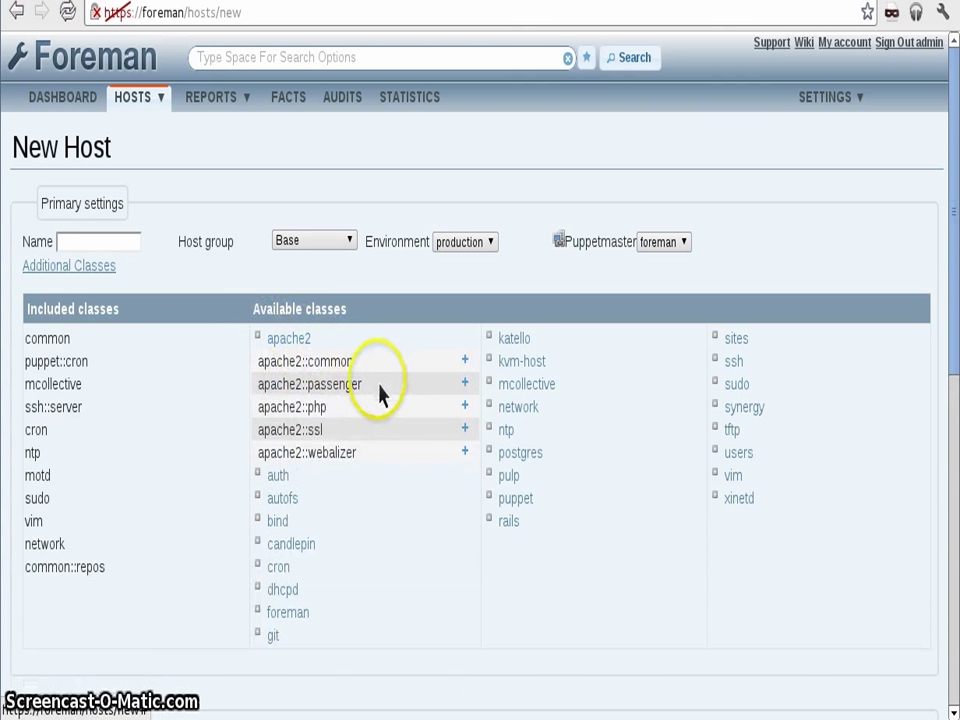
click(465, 384)
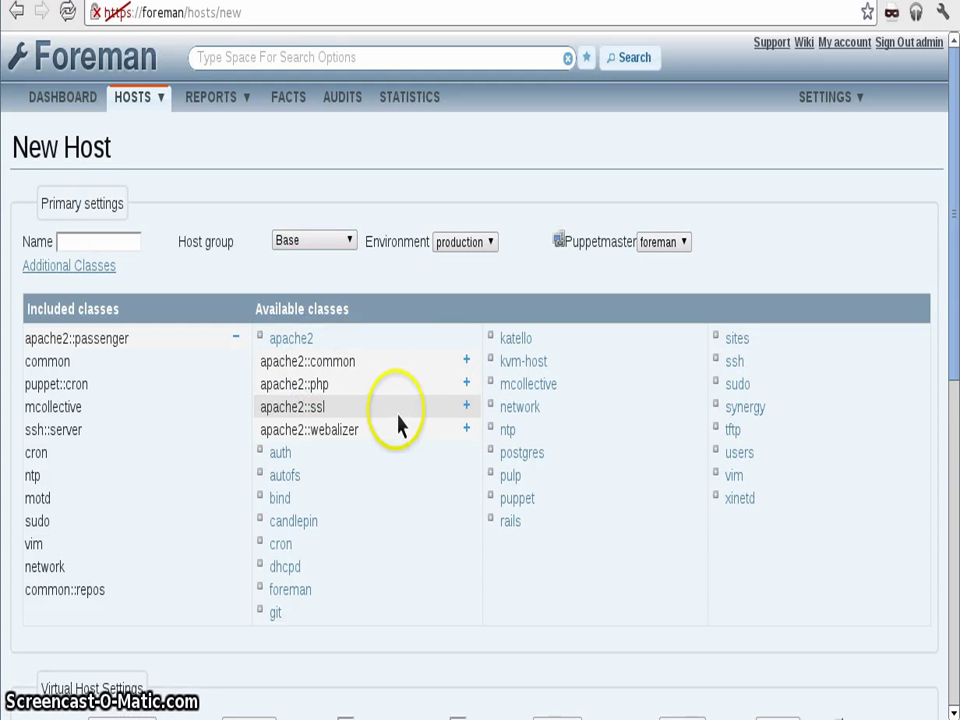
click(237, 339)
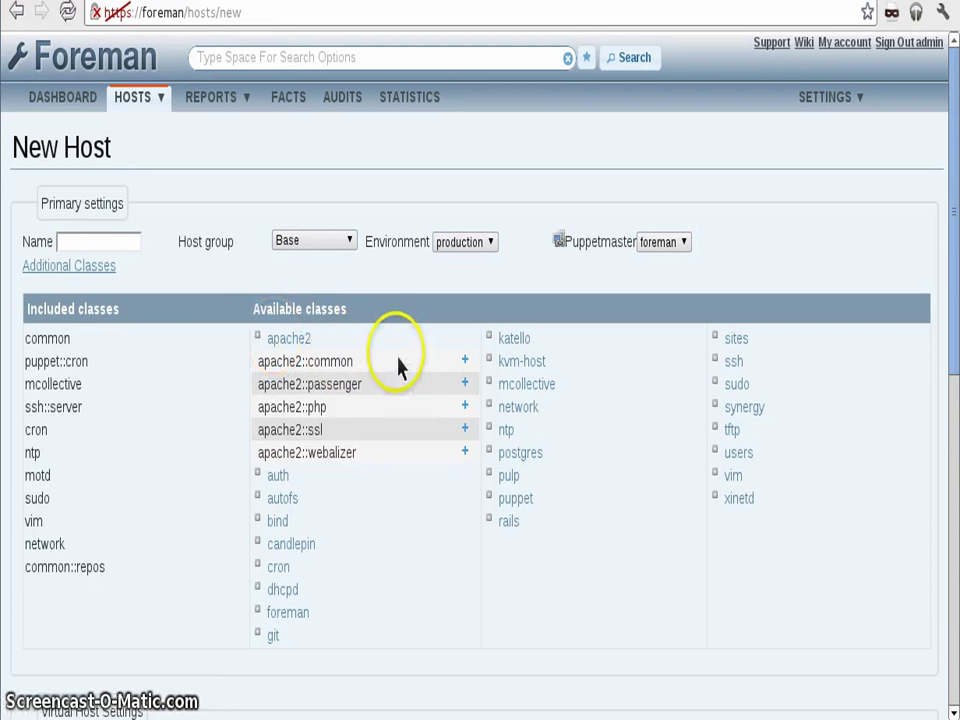
click(95, 265)
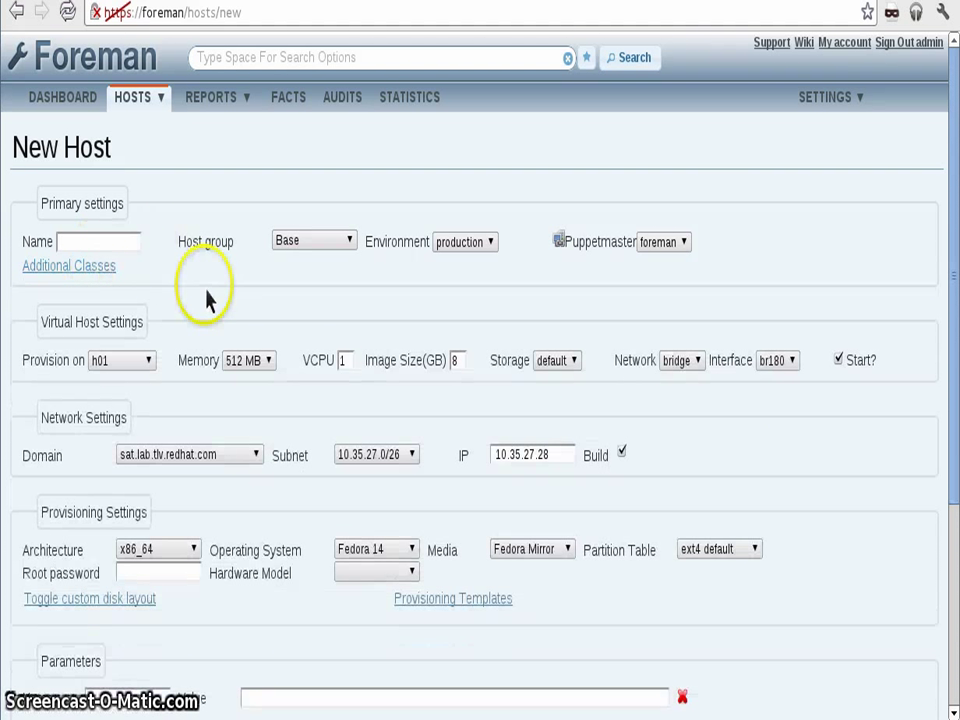
Examine the available hypervisors, storage and network interface choices in the new host's virtual host settings.
click(152, 364)
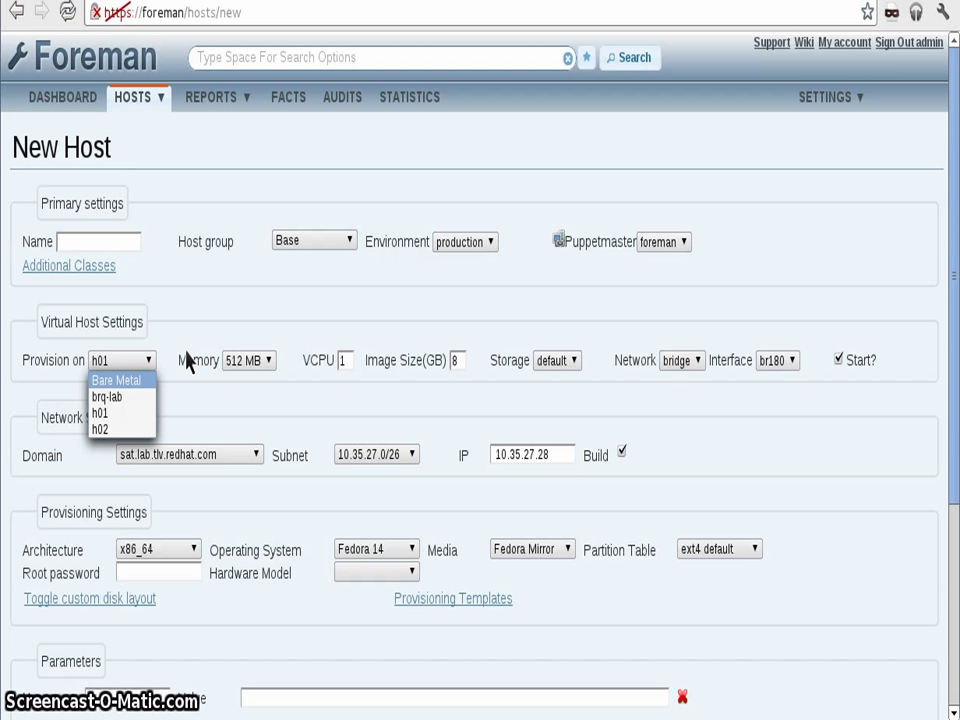
click(188, 354)
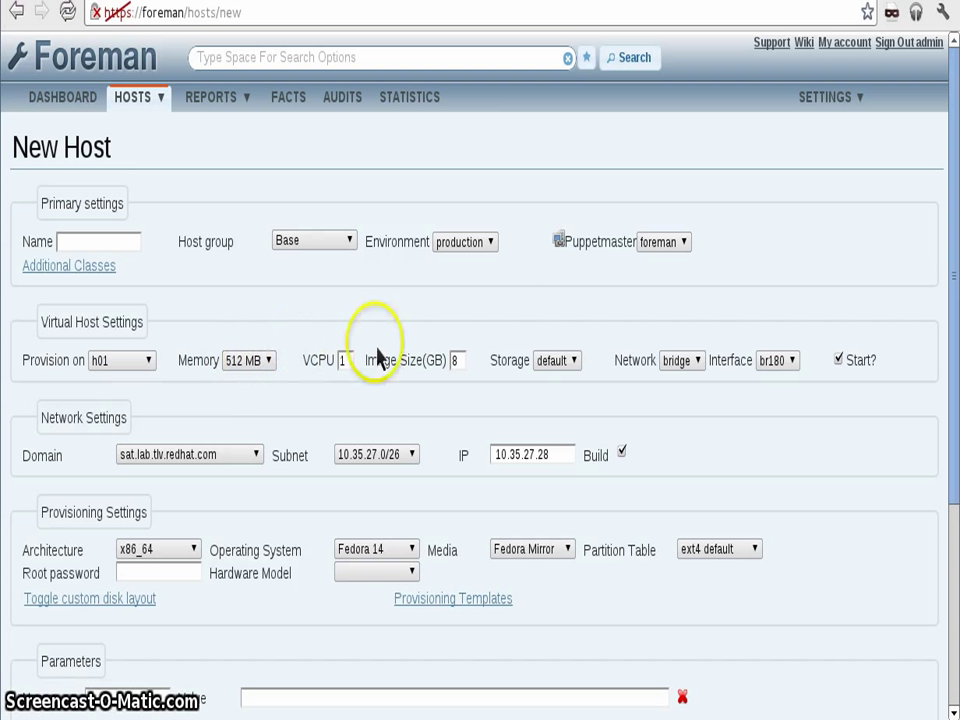
click(561, 364)
click(592, 368)
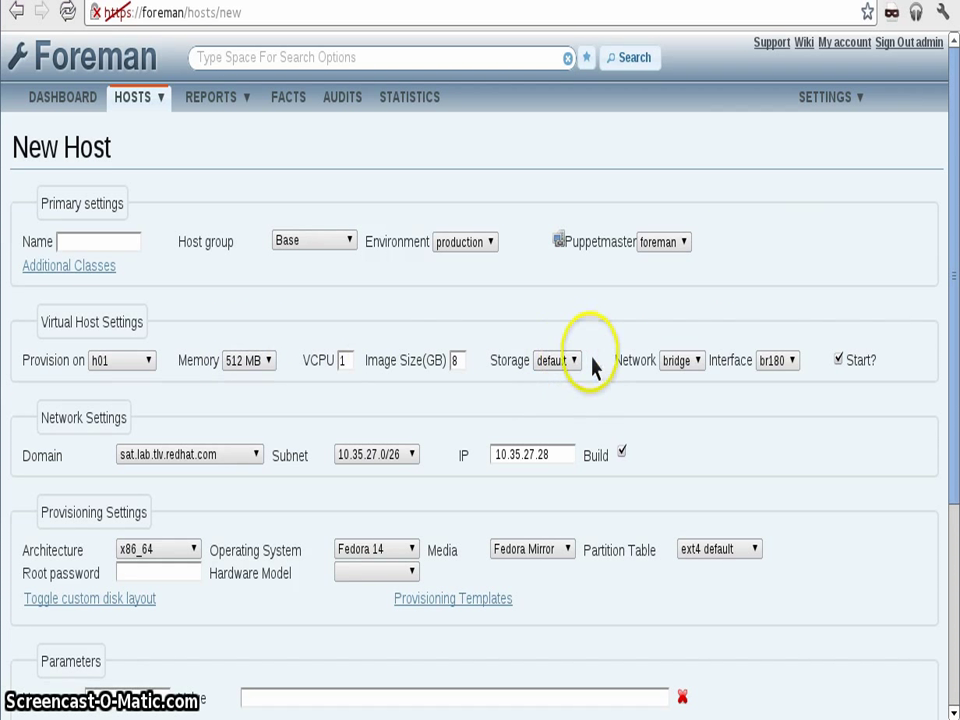
click(790, 363)
click(787, 366)
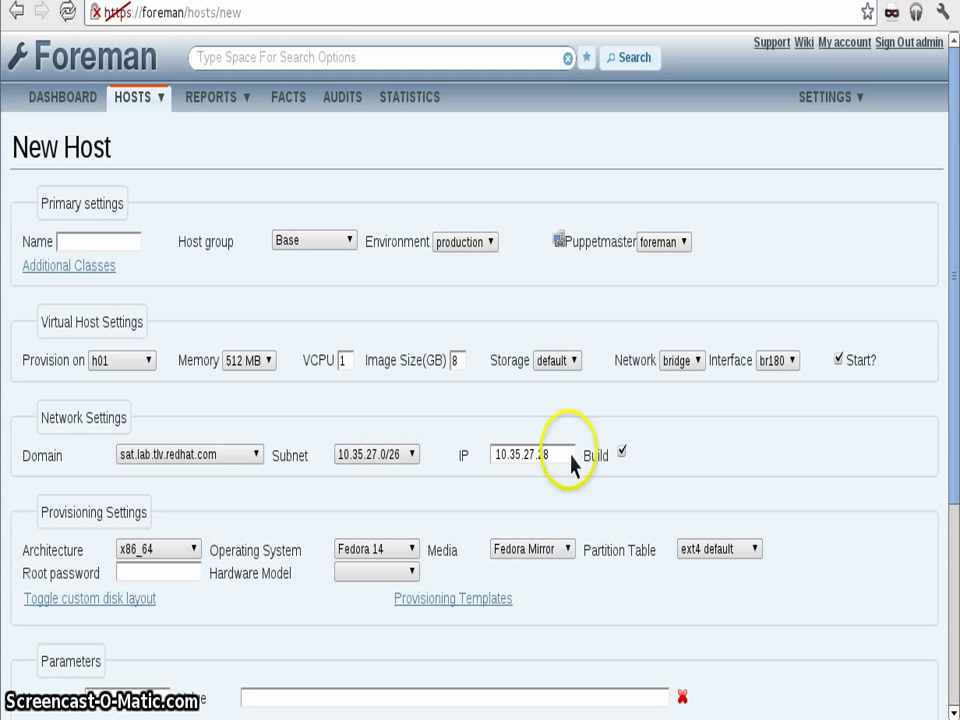
Examine the new host's network settings and its architecture, operating system and installation media choices for provisioning.
mouse_move(571, 464)
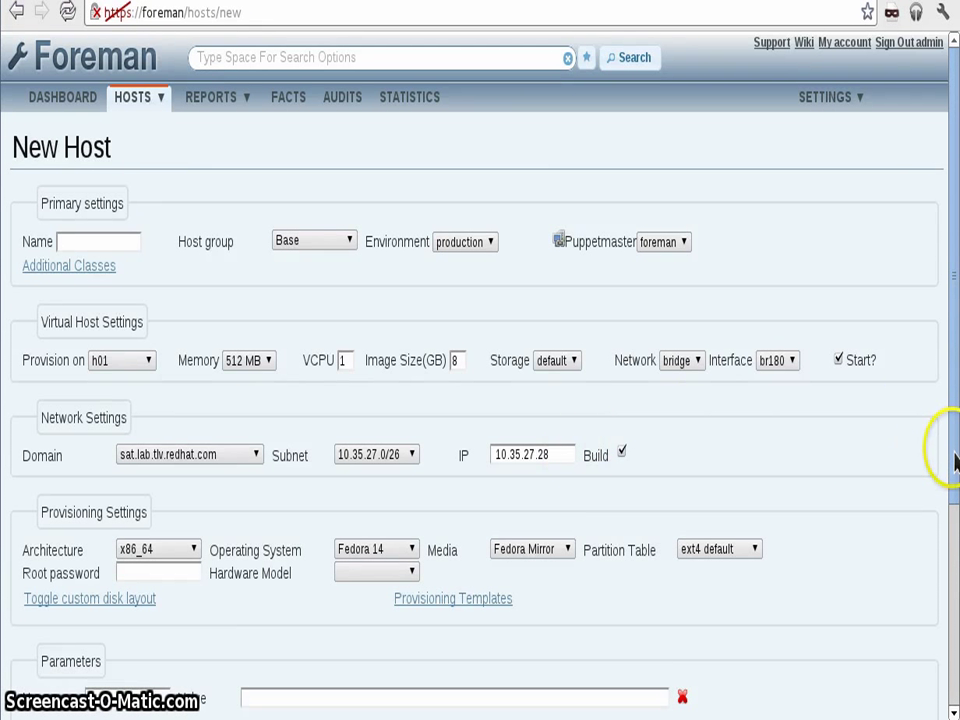
drag(955, 462, 955, 585)
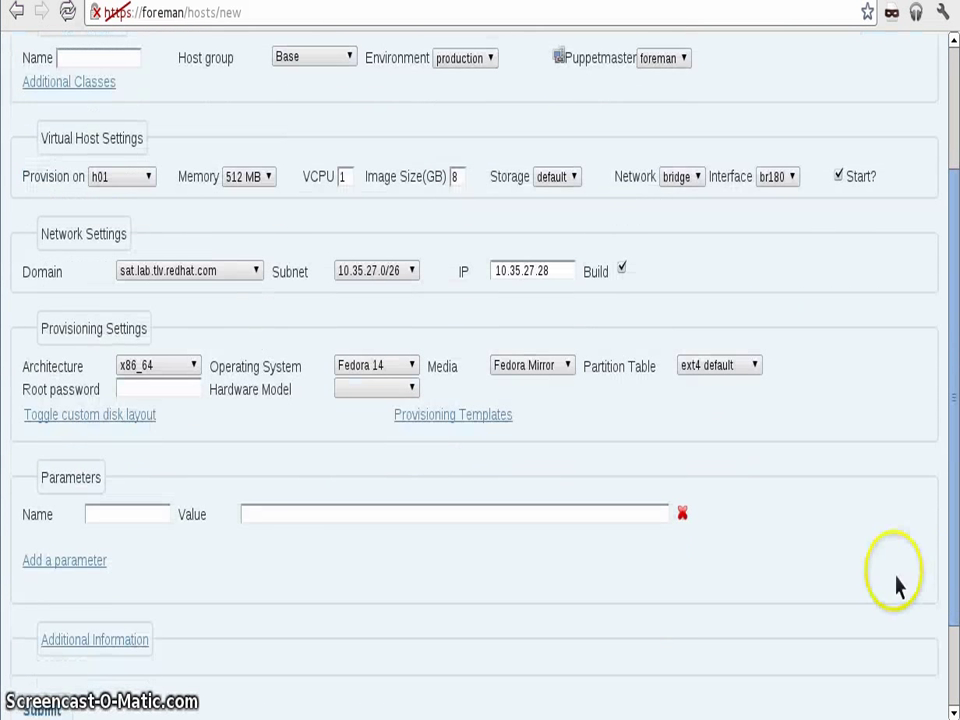
click(194, 371)
click(197, 378)
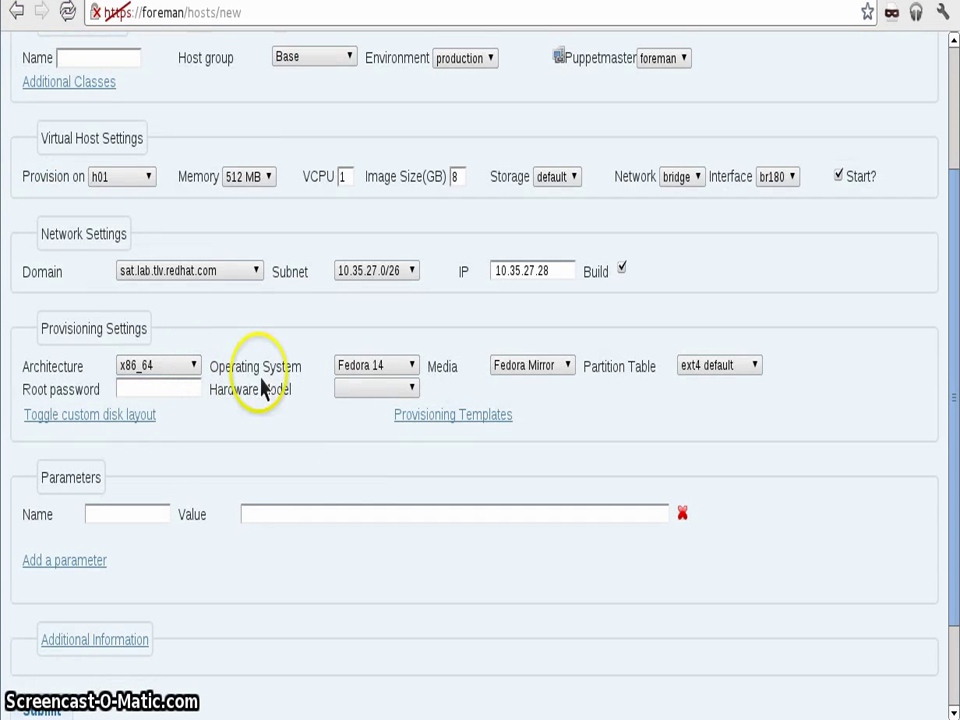
click(378, 372)
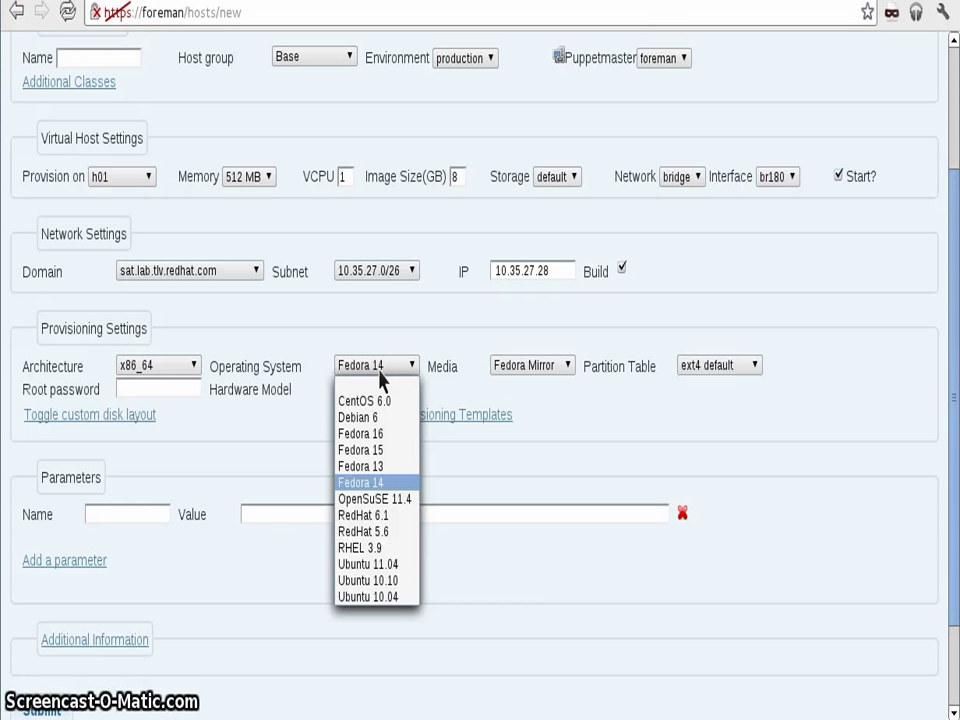
click(450, 369)
click(514, 378)
click(521, 380)
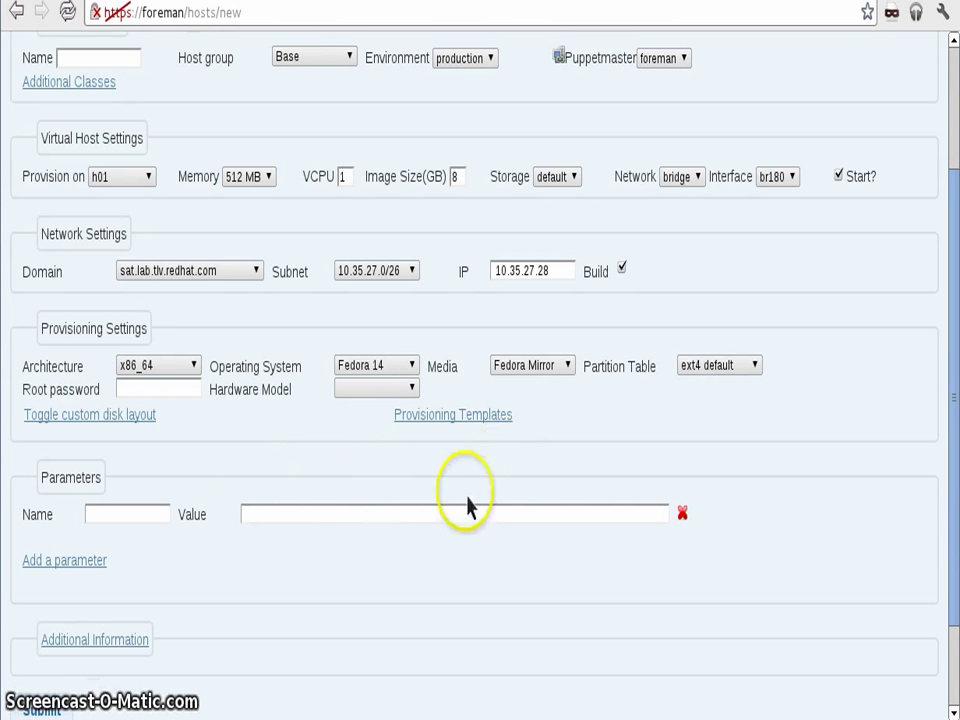
drag(957, 561, 814, 401)
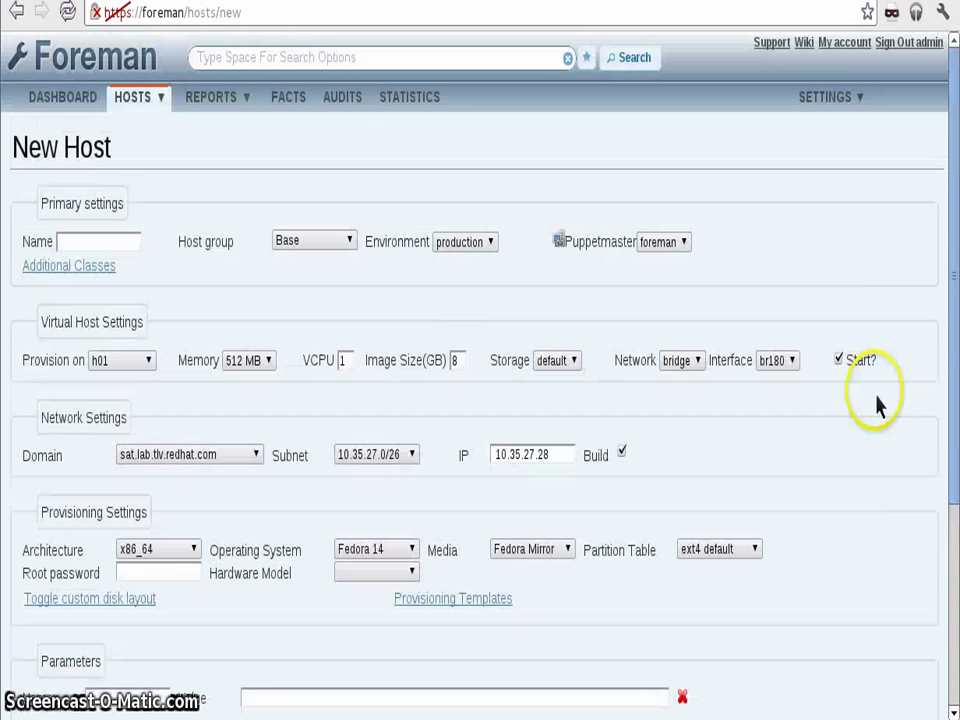
Leave the new host form, view the fact values and eventful reports, and return to the hosts list.
click(131, 100)
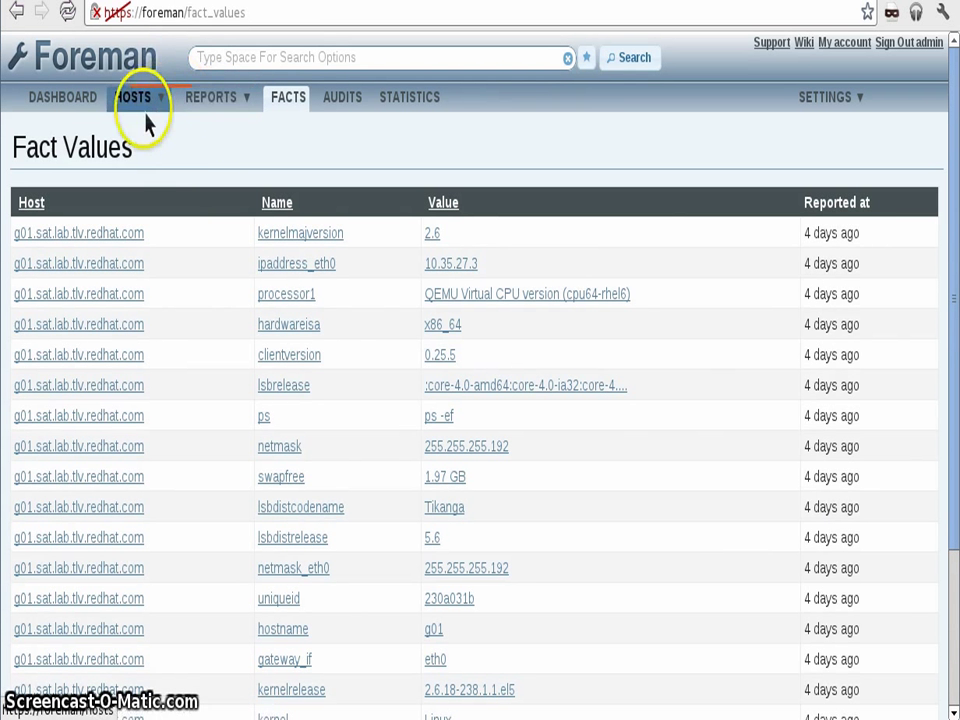
click(224, 120)
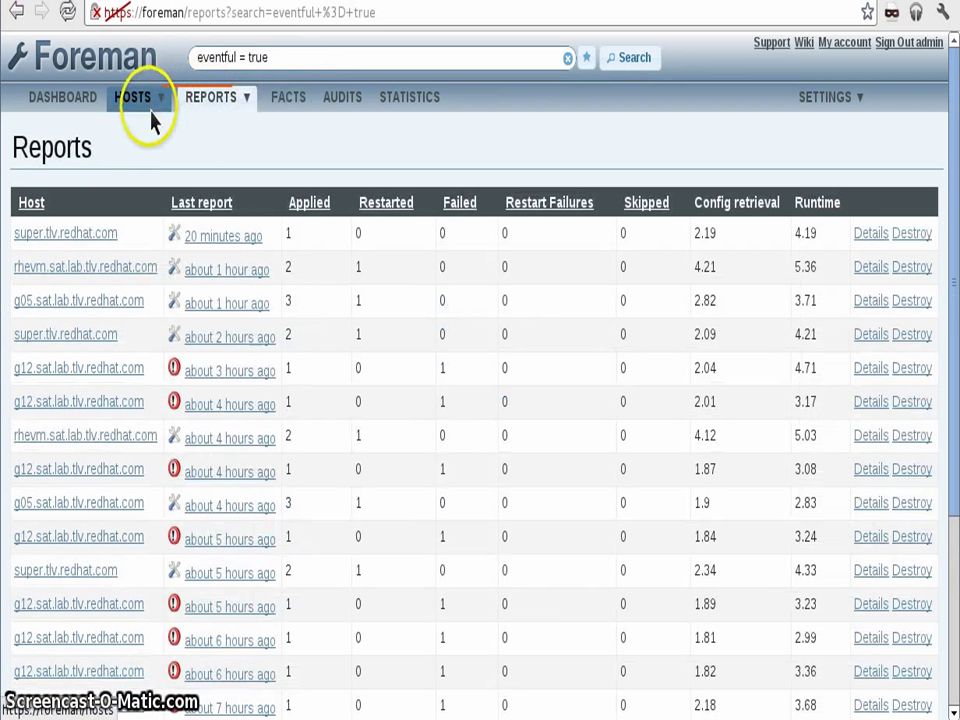
click(140, 113)
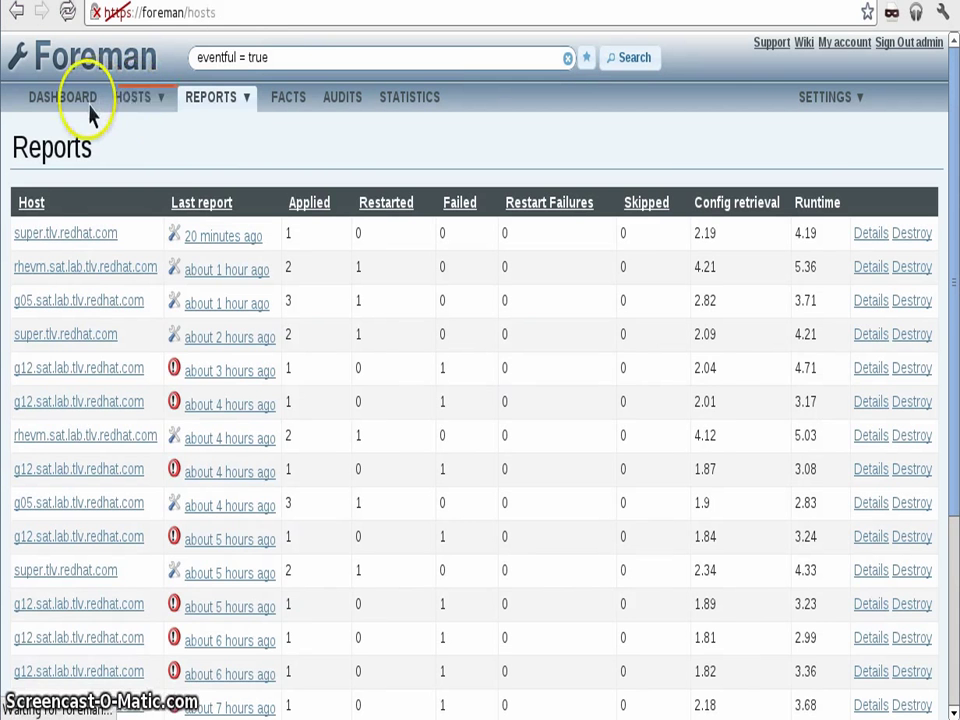